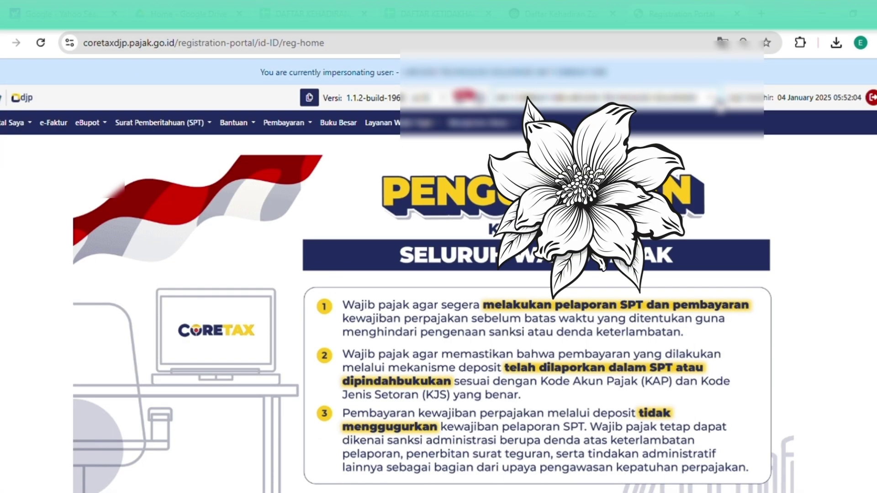
Switch the impersonated taxpayer account to the company that issues the invoice.
click(718, 101)
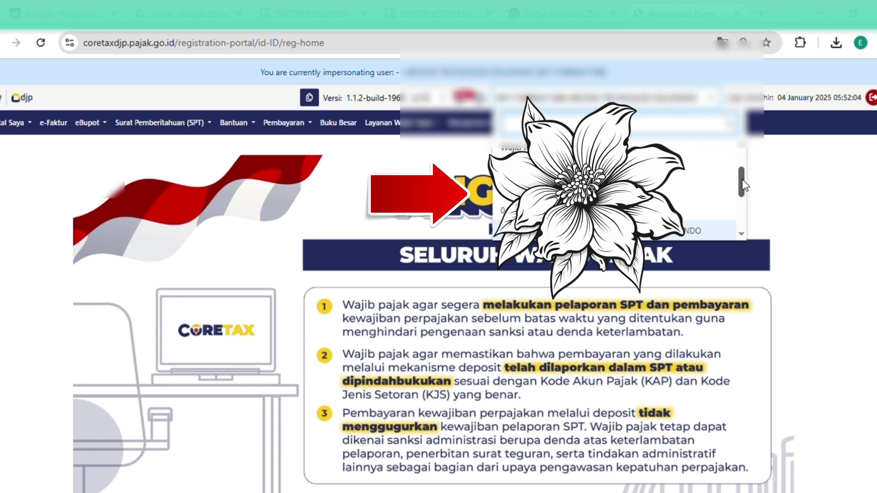
scroll(744, 187, down, 1)
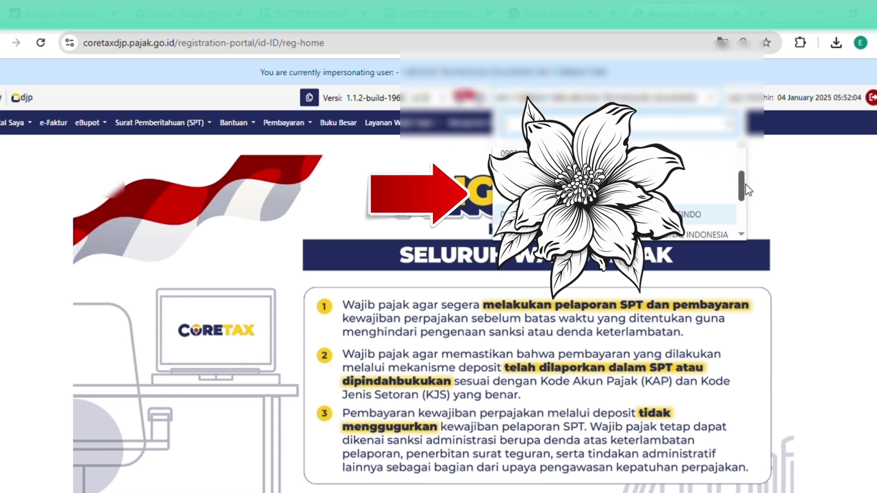
click(708, 213)
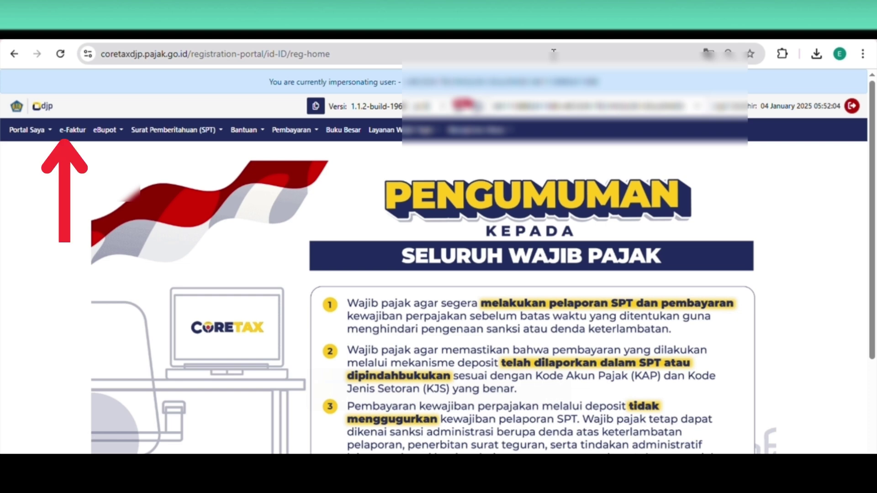
Open the output tax invoices (Pajak Keluaran) in e-Faktur.
click(73, 130)
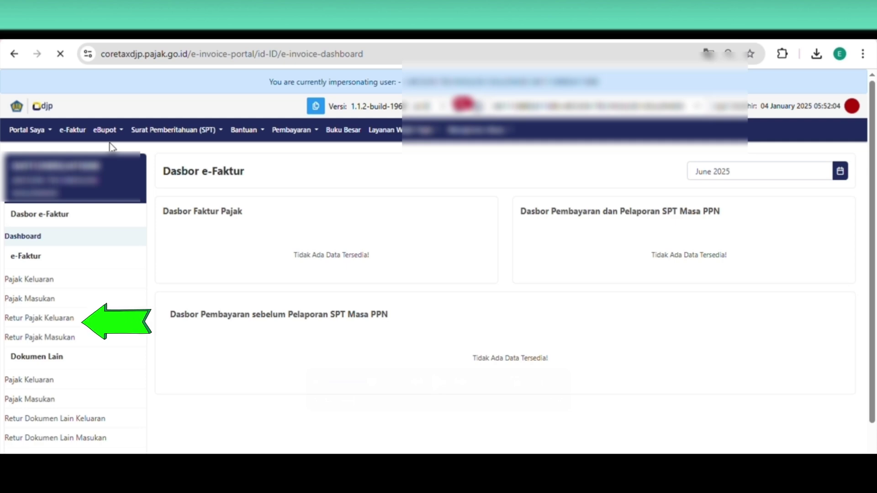
click(56, 281)
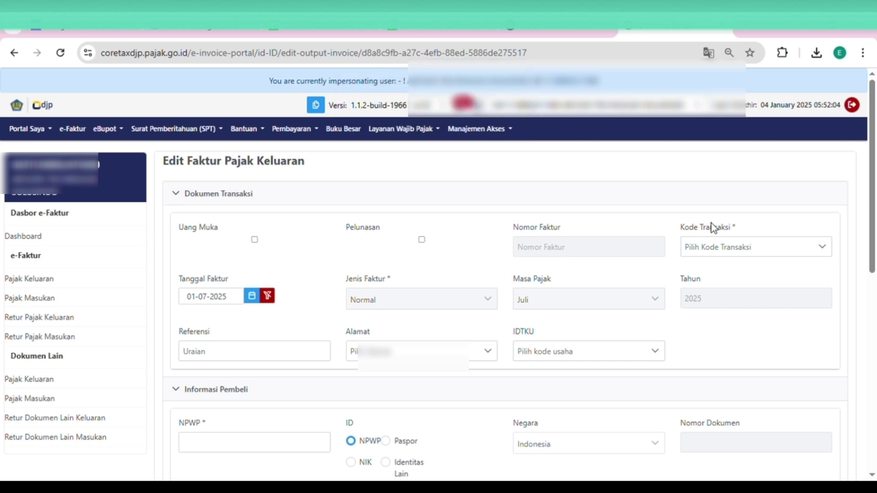
Set the invoice's transaction code to 03 - kepada Pemungut PPN selain Instansi Pemerintah.
click(828, 249)
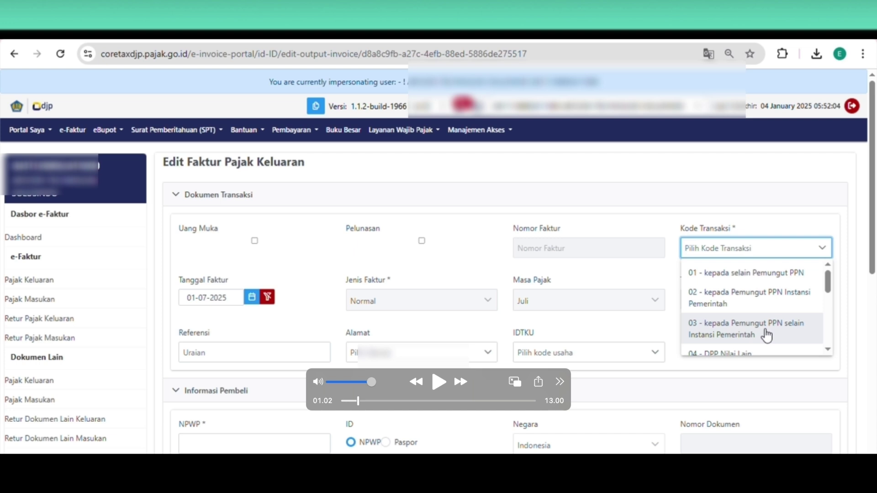
key(space)
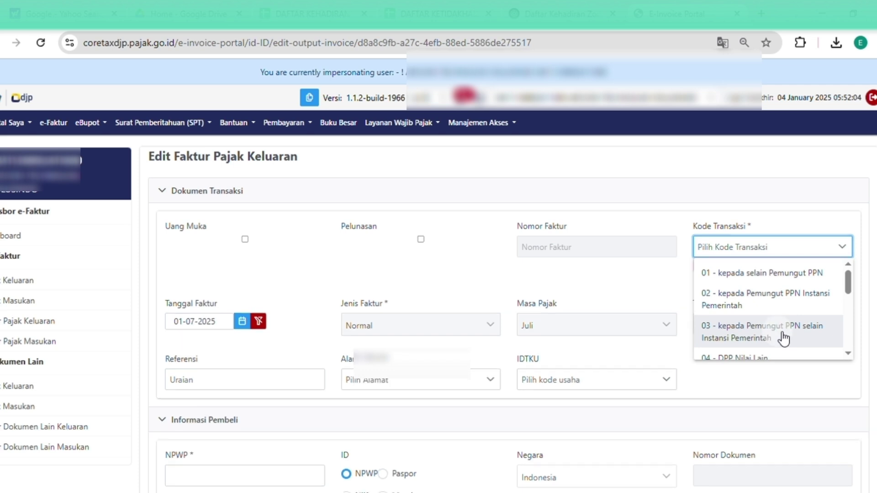
click(783, 338)
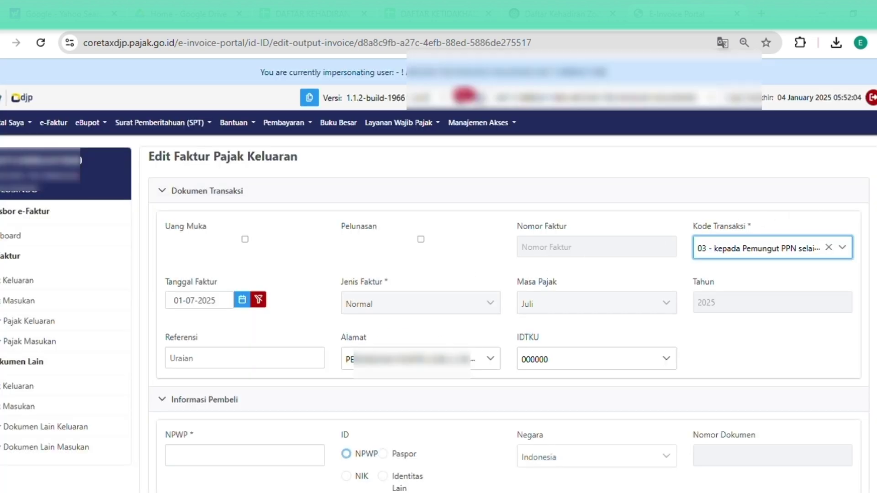
Enter the buyer's NPWP number in the buyer information and load the buyer's data.
scroll(438, 287, down, 3)
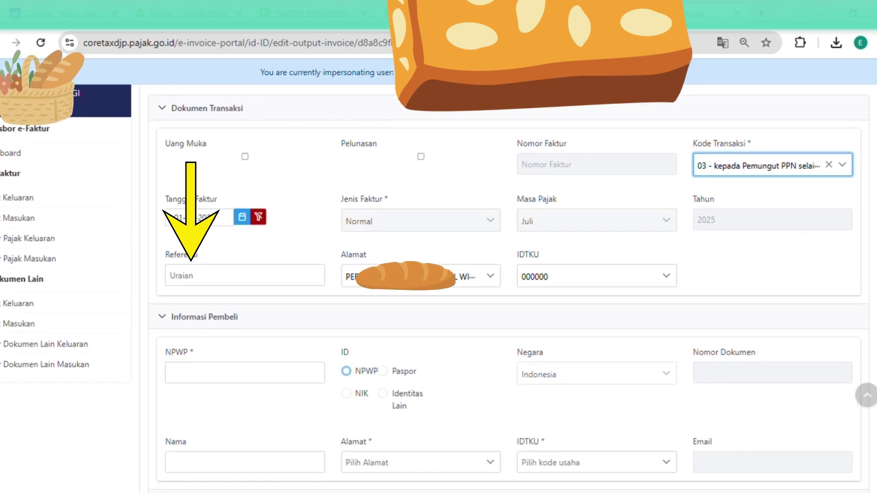
scroll(858, 270, down, 3)
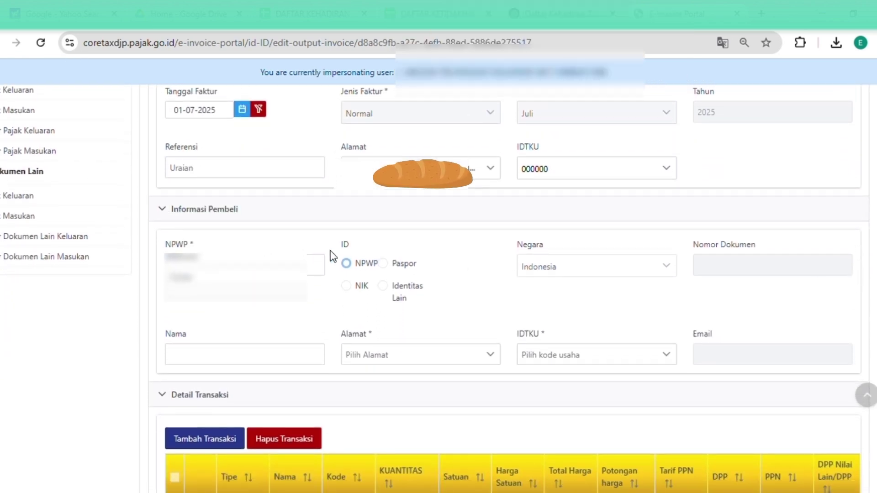
click(274, 265)
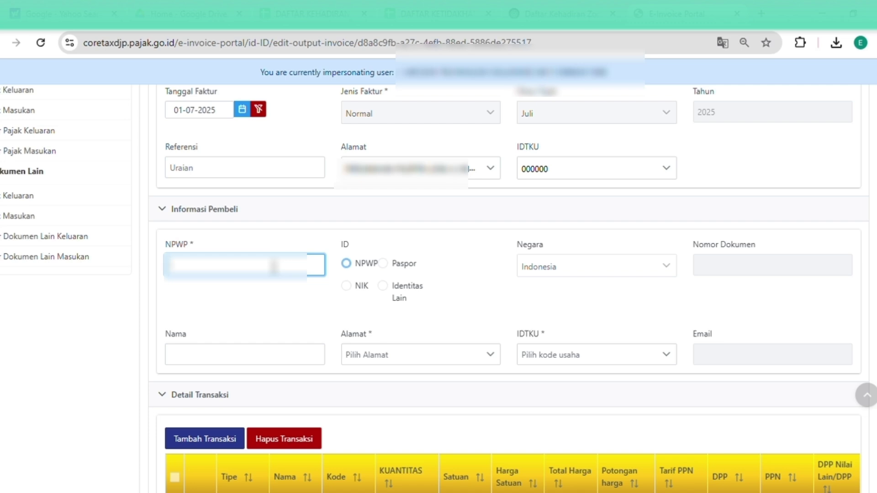
text(00000000)
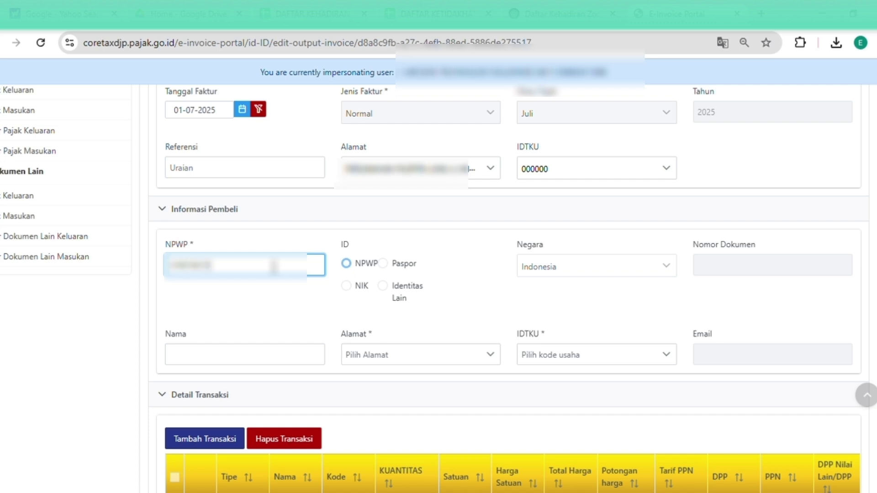
text(0000)
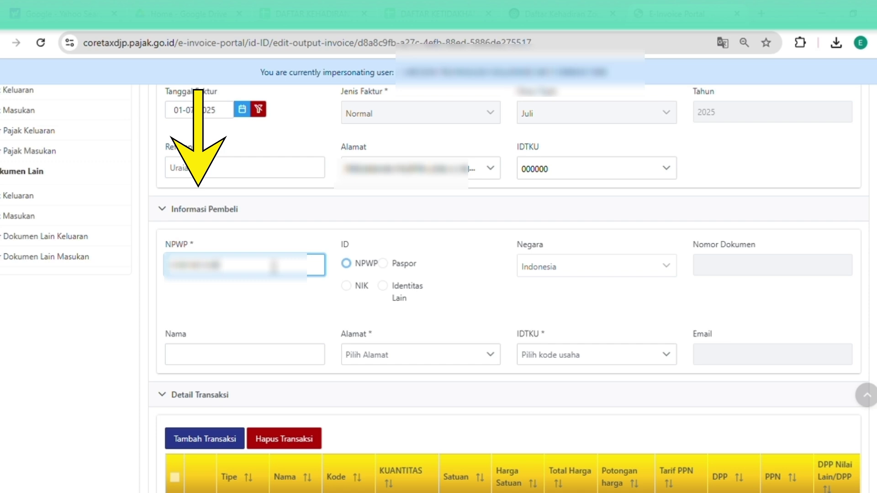
text(0000)
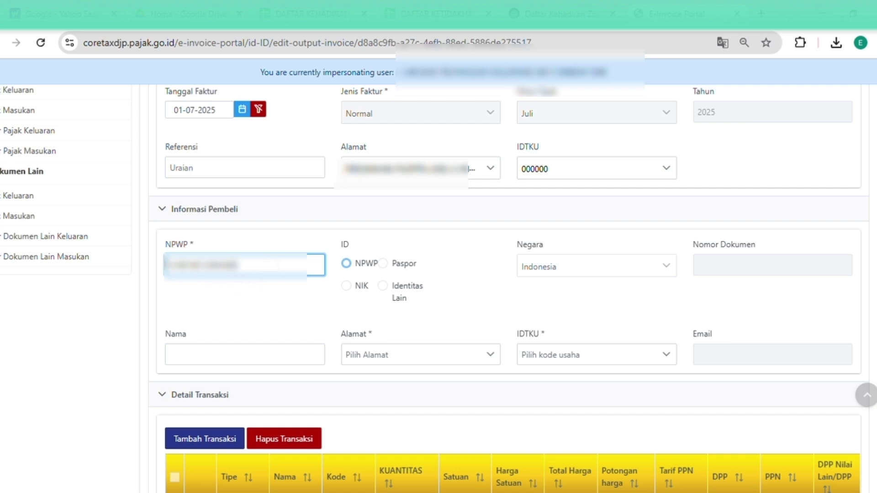
click(192, 307)
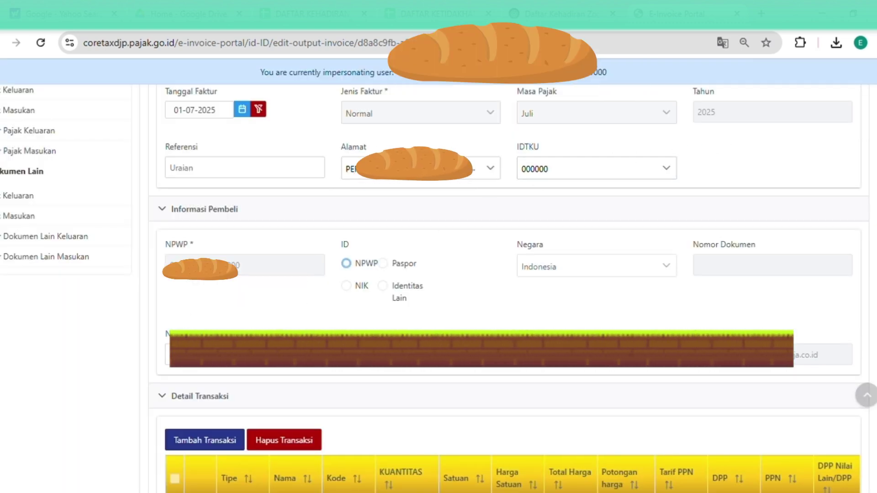
Add a transaction of type Jasa with the code 000000 - Jasa.
scroll(503, 288, down, 3)
scroll(503, 288, down, 2)
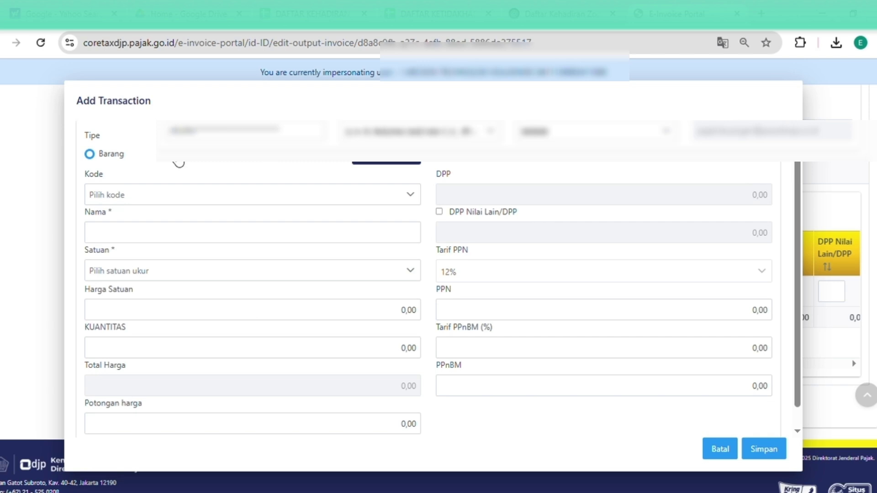
click(415, 199)
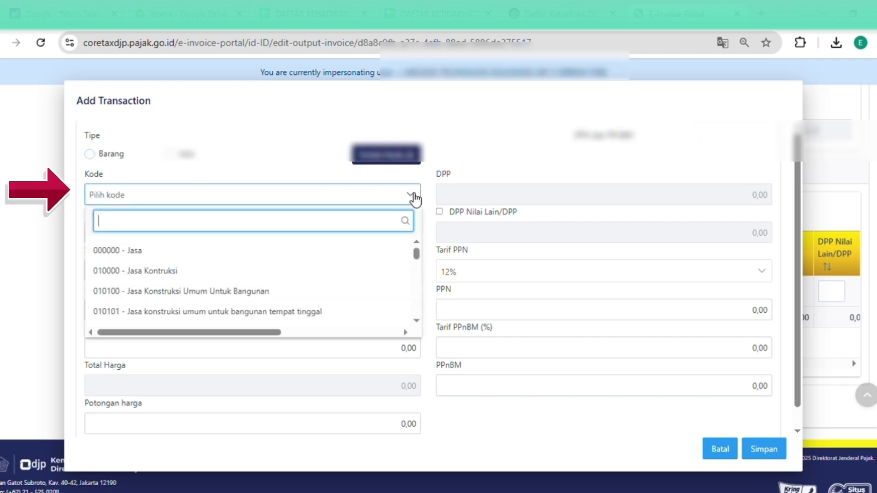
click(339, 253)
Enter the DP project description as the name of the service in the transaction.
click(350, 234)
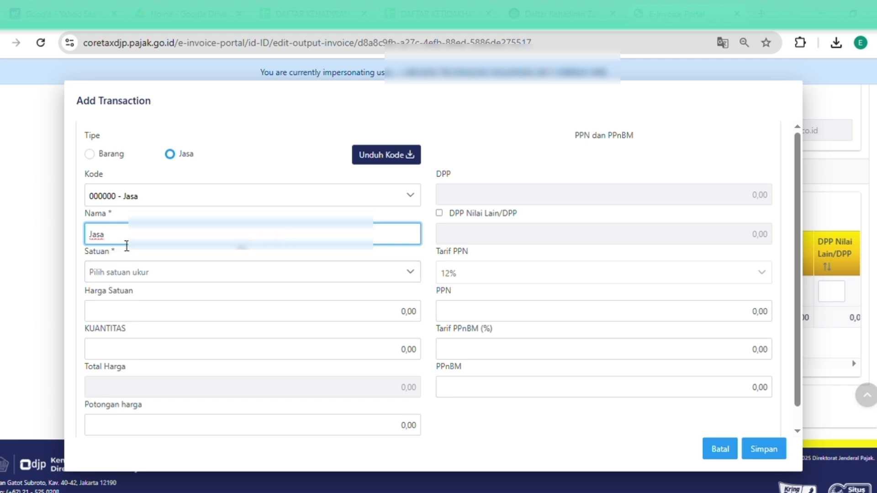
key(BackSpace)
key(BackSpace)
key(BackSpace)
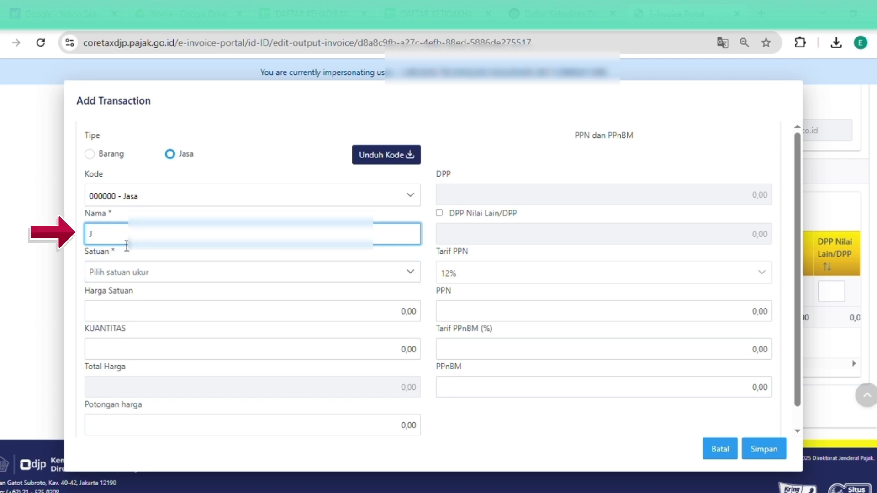
key(BackSpace)
text(D)
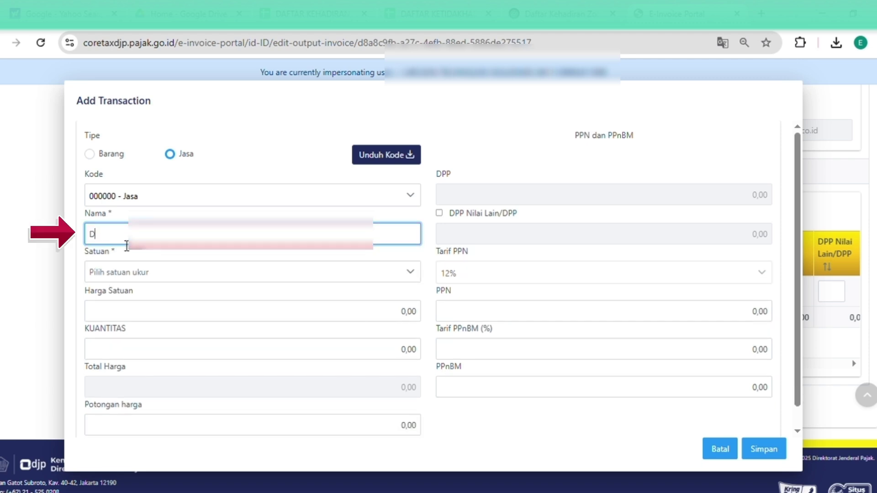
text(P)
Set the service's unit of measure to Lainnya.
click(410, 272)
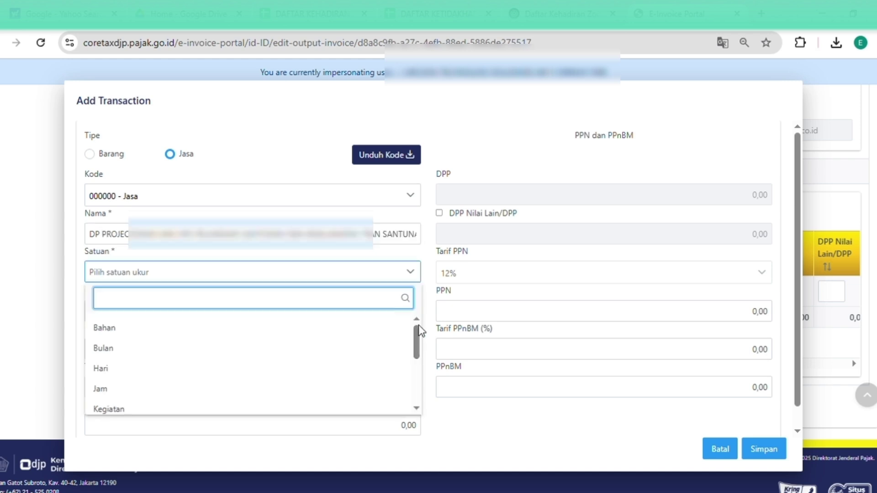
drag(418, 342, 413, 361)
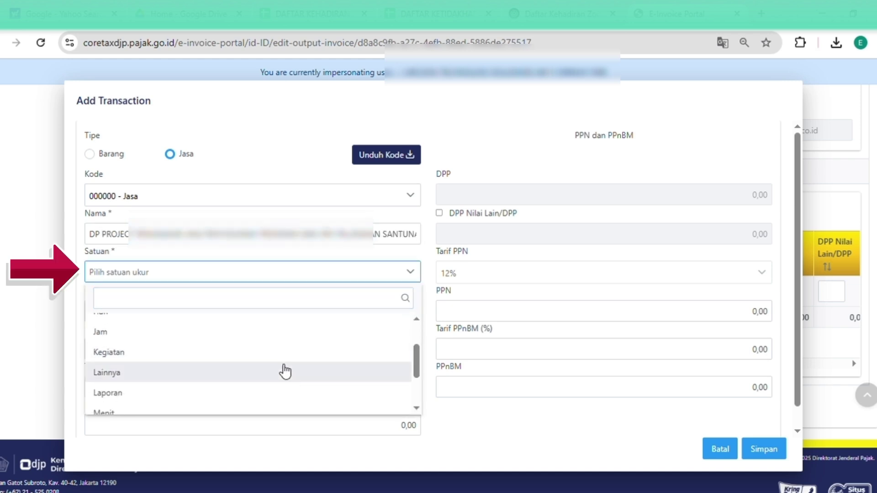
click(253, 377)
Set the service's unit price to 94.594.594,60 with a quantity of 1.
click(190, 318)
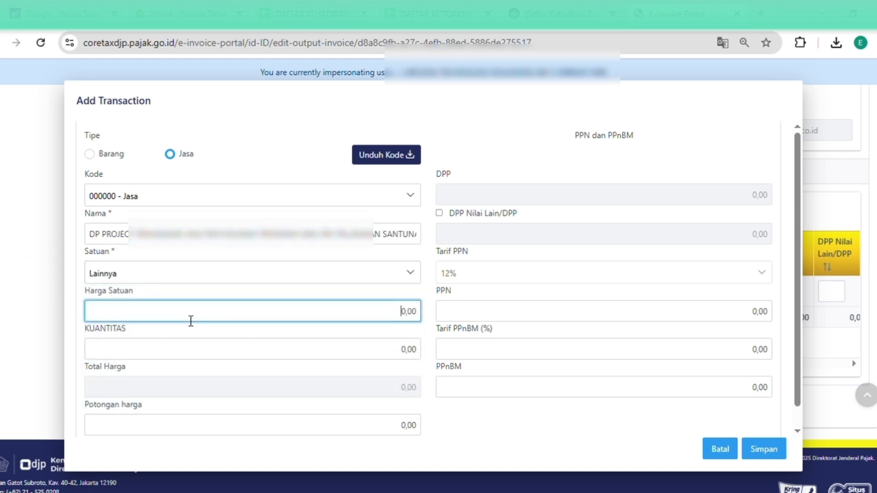
key(ctrl+v)
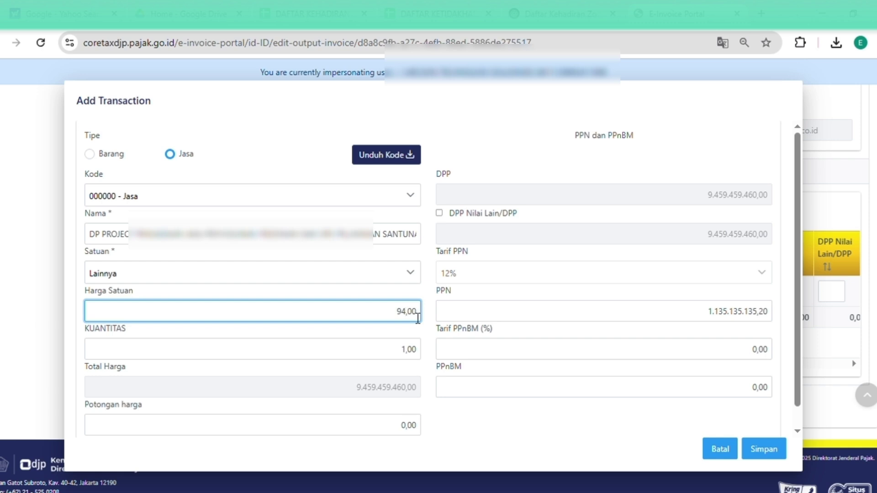
text(59)
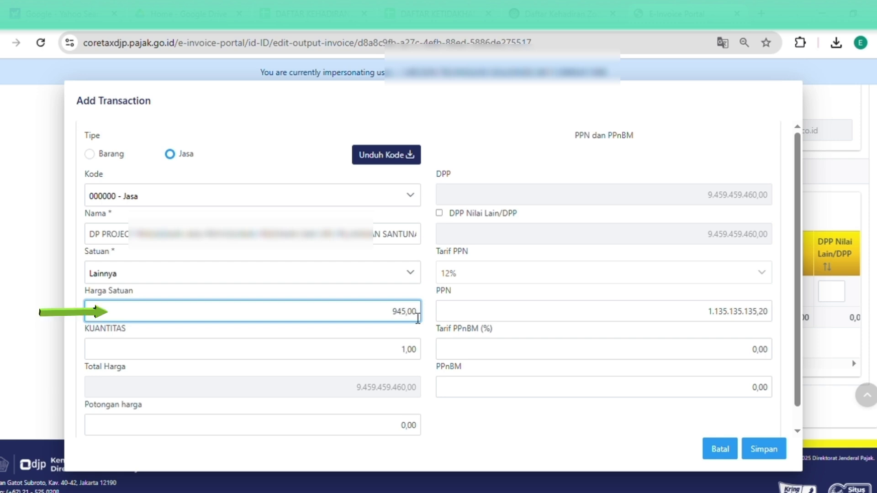
text(4.5)
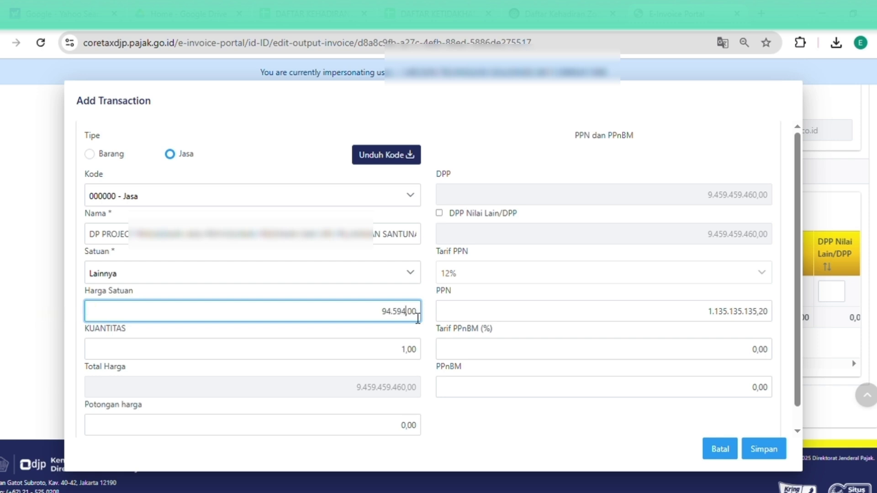
text(94,6)
click(497, 319)
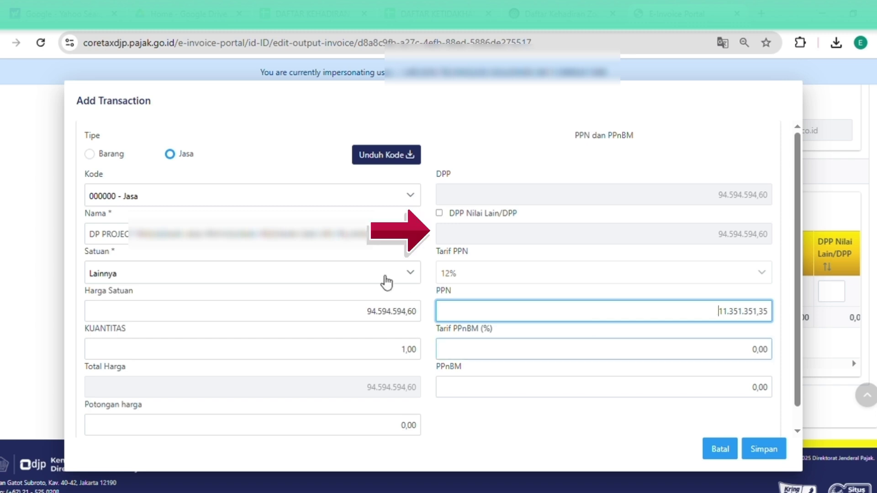
Enable DPP Nilai Lain/DPP, set it to 86.711.711,70 and save the transaction.
click(439, 213)
click(771, 235)
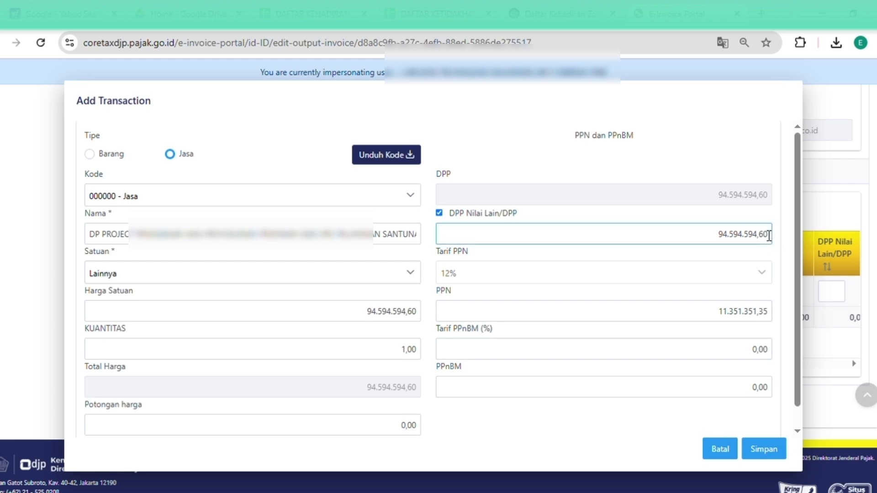
key(BackSpace)
key(BackSpace)
key(BackSpace)
key(BackSpace)
key(BackSpace)
key(BackSpace)
key(BackSpace)
key(BackSpace)
key(BackSpace)
key(BackSpace)
key(BackSpace)
key(BackSpace)
key(BackSpace)
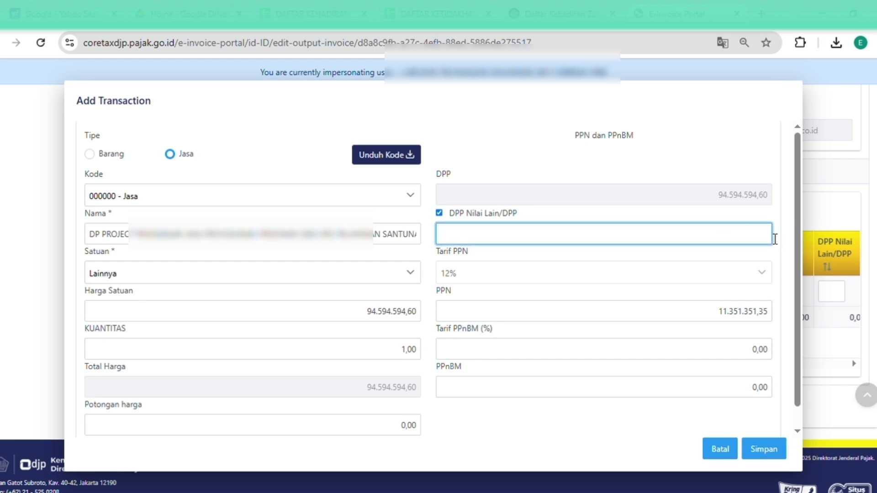
text(86.711.711,70)
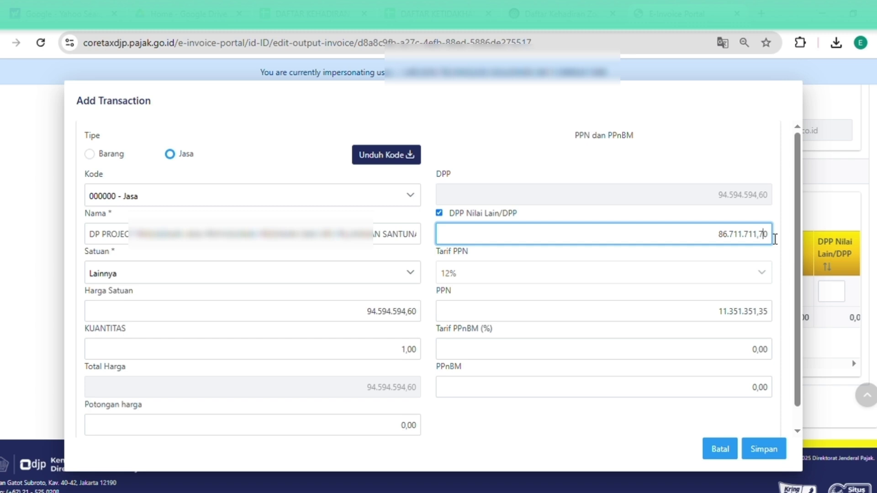
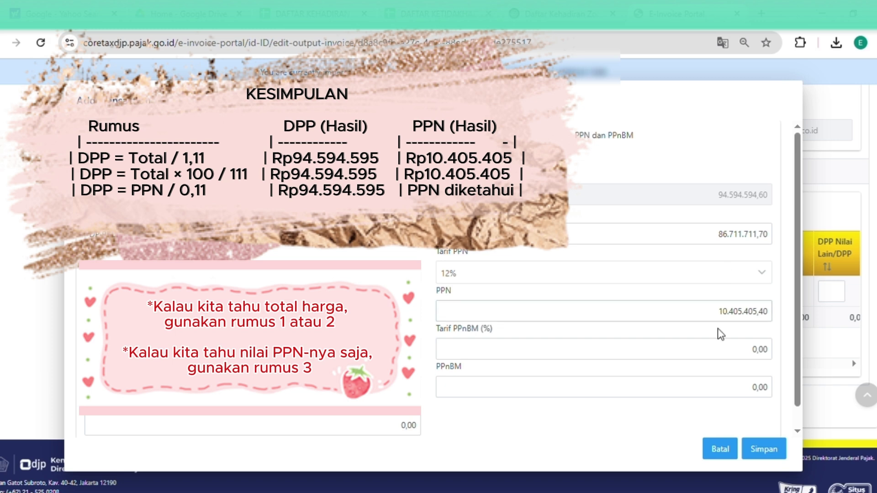
click(763, 450)
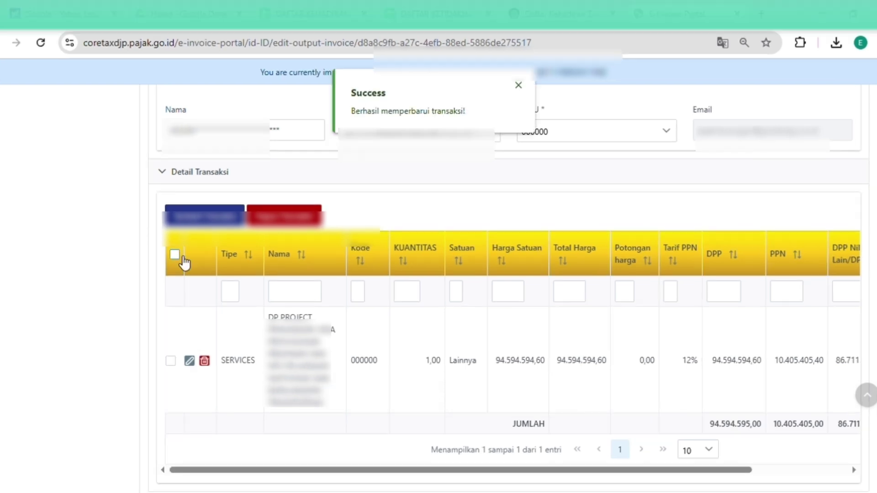
Select all transaction lines in the invoice's Detail Transaksi table.
click(187, 254)
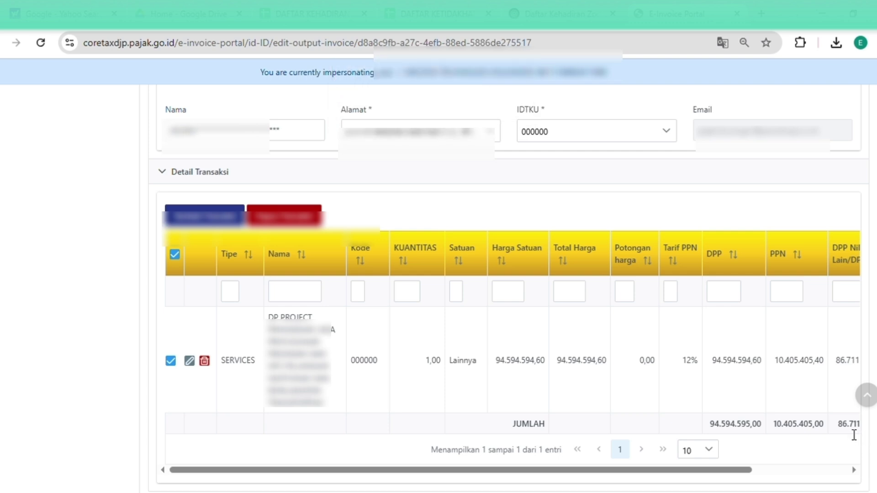
click(293, 372)
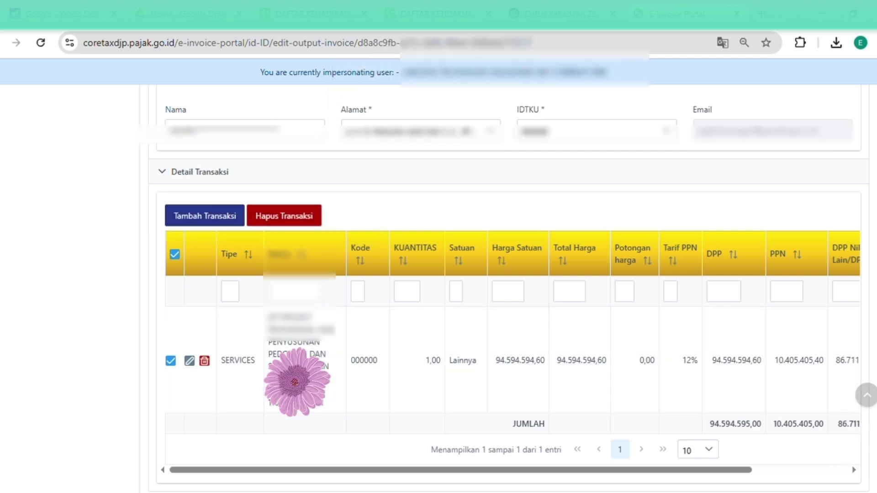
scroll(294, 383, down, 3)
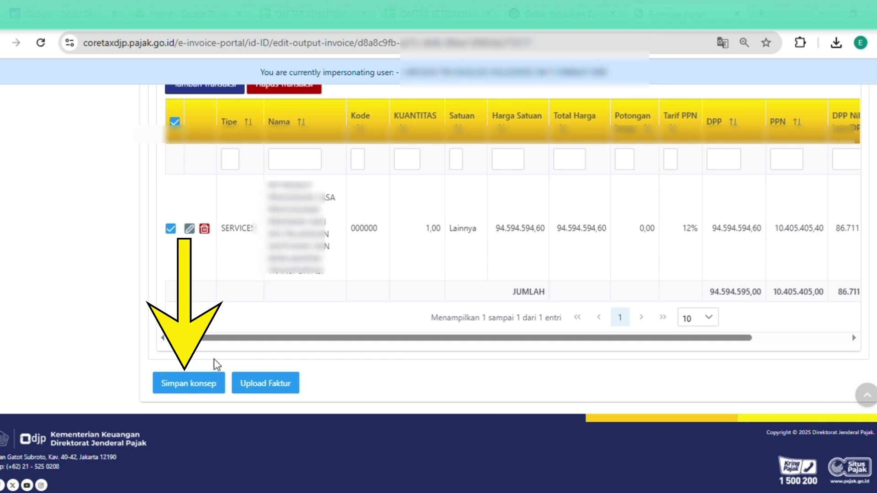
Save the output tax invoice as a draft and start uploading it for signing.
click(198, 387)
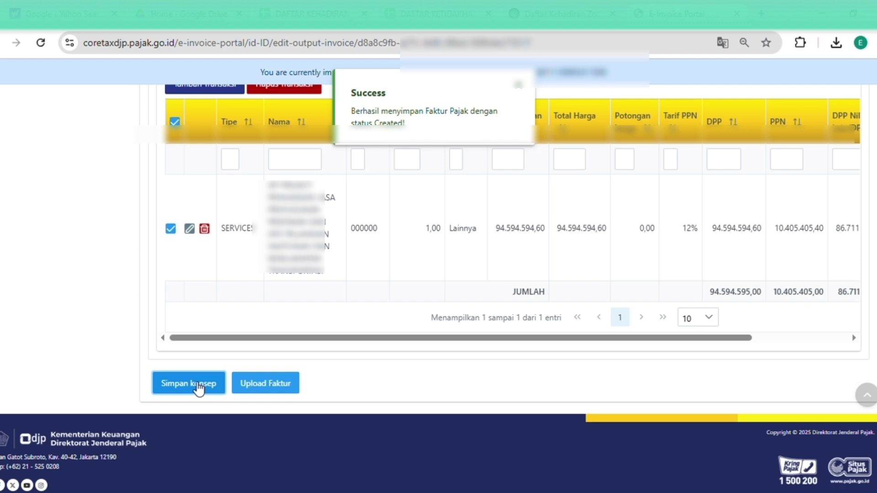
click(255, 383)
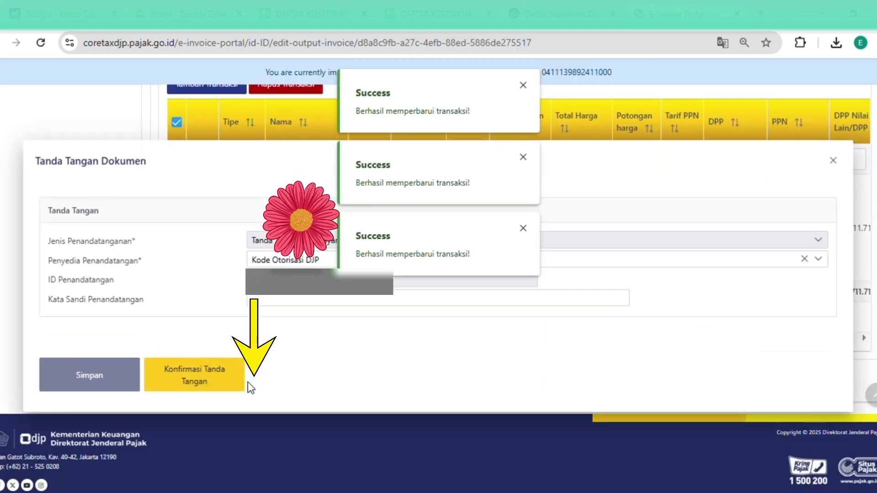
Replace the prefilled entry in Kata Sandi Penandatangan with the signer's password, keeping Kode Otorisasi DJP as the signing provider.
click(322, 304)
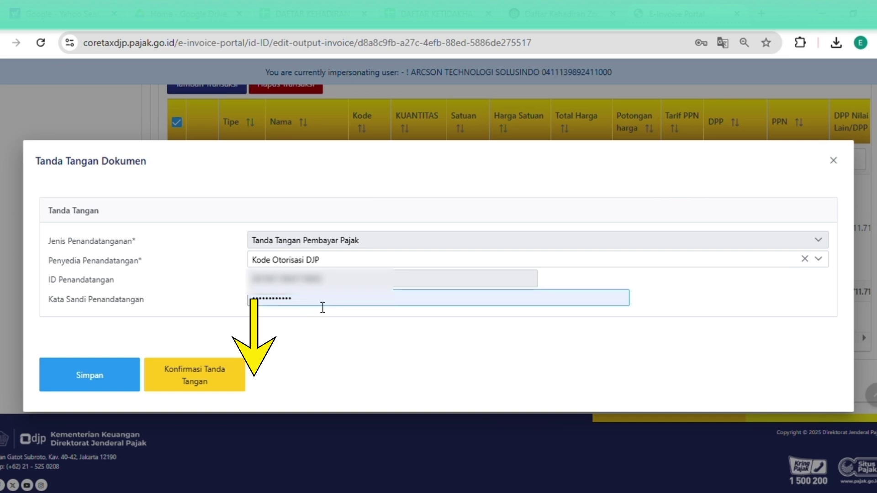
key(BackSpace)
key(BackSpace)
key(BackSpace)
key(BackSpace)
key(BackSpace)
key(BackSpace)
key(BackSpace)
key(BackSpace)
key(BackSpace)
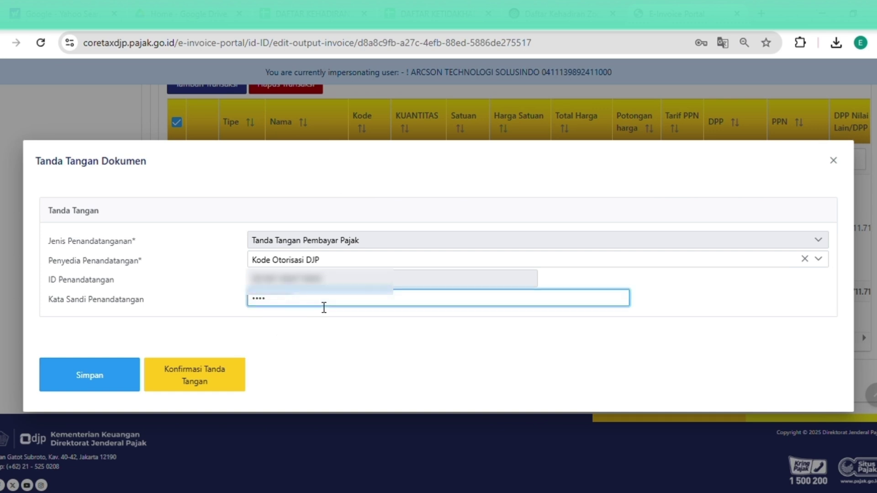
key(BackSpace)
key(BackSpace)
key(BackSpace)
key(BackSpace)
text(••)
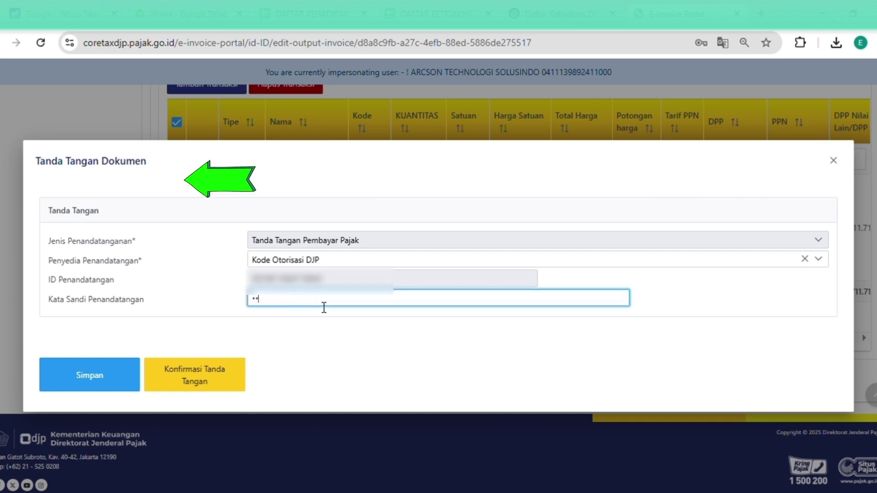
text(••••••)
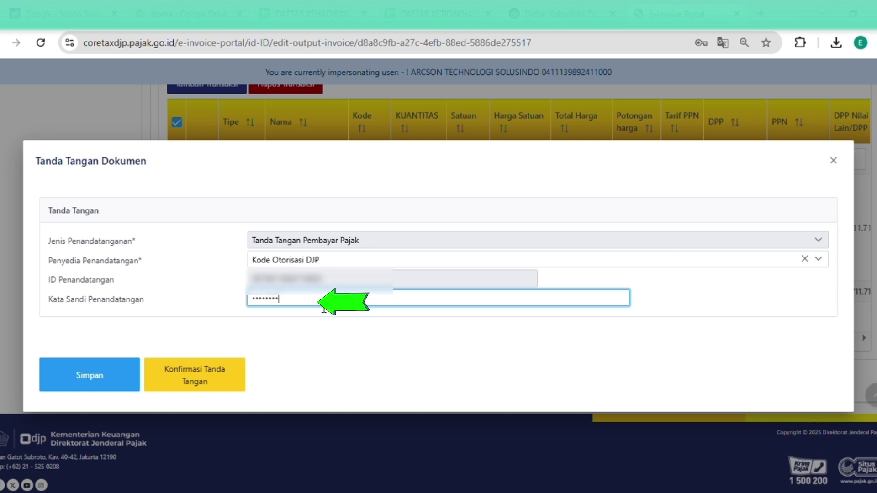
key(BackSpace)
key(BackSpace)
key(BackSpace)
key(BackSpace)
key(BackSpace)
key(BackSpace)
key(BackSpace)
key(BackSpace)
text(••••••)
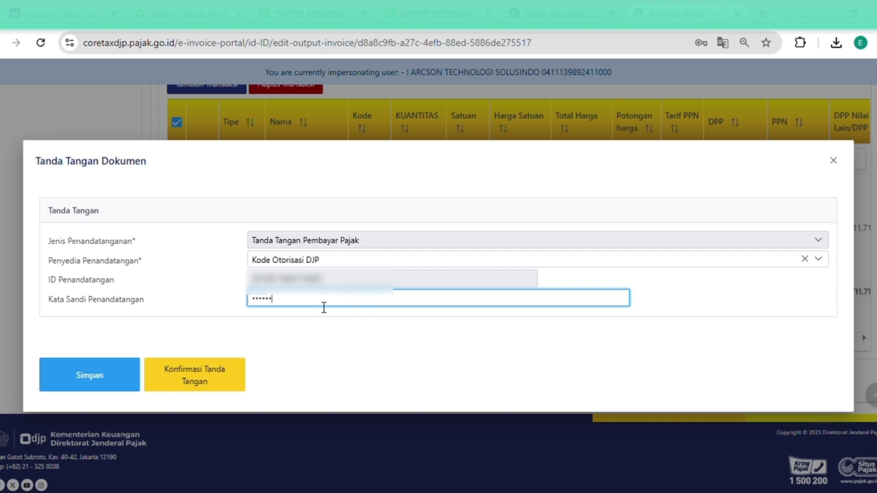
text(•••)
Submit the document signature and confirm it to complete the invoice upload.
click(112, 378)
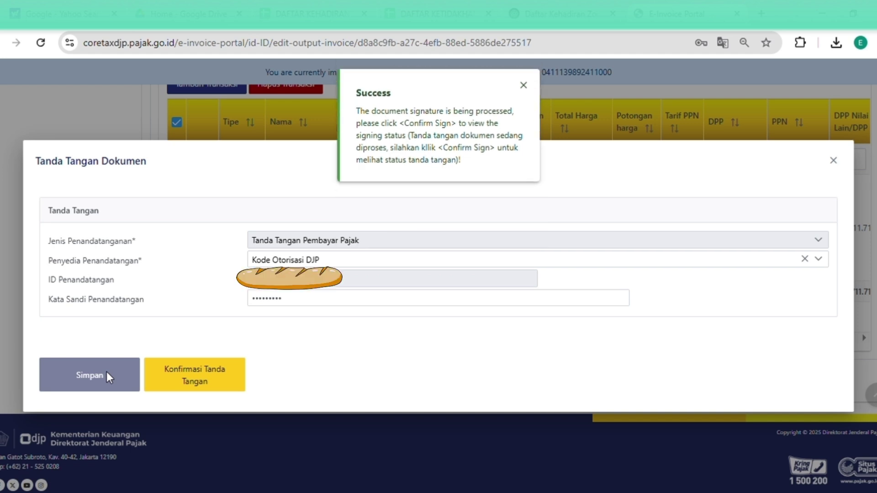
click(206, 382)
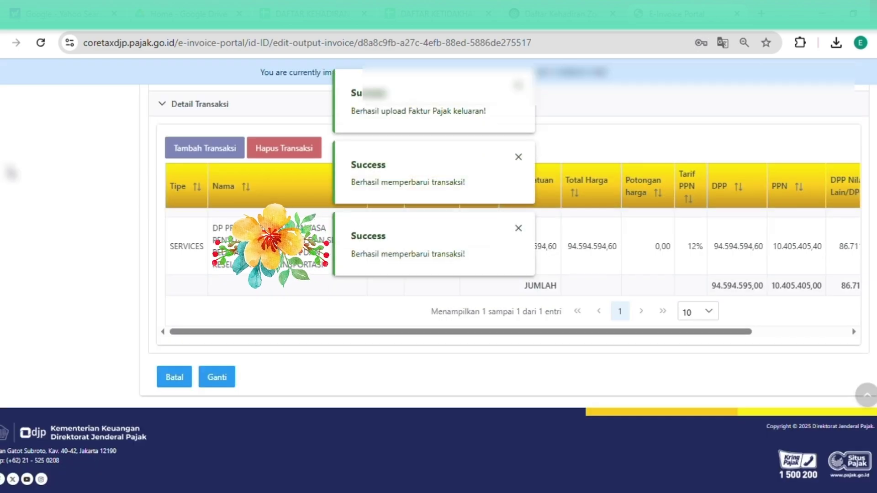
Return to the Pajak Keluaran list of output tax invoices.
scroll(502, 292, up, 10)
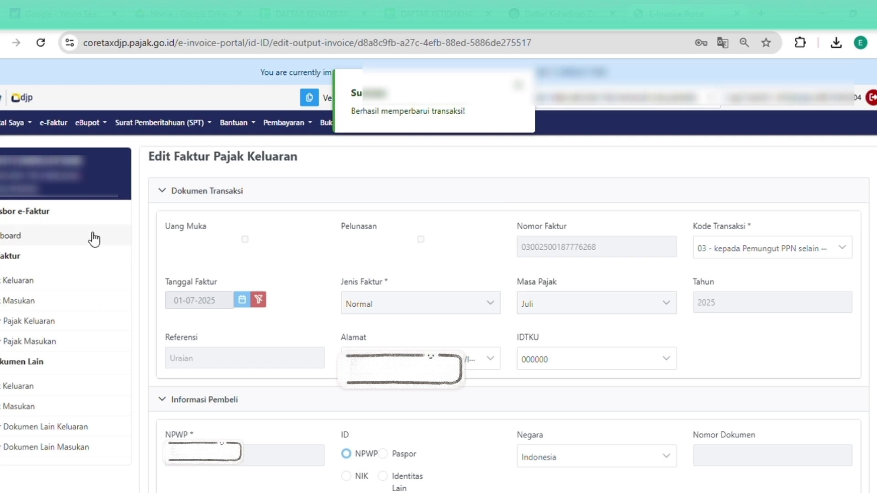
click(25, 280)
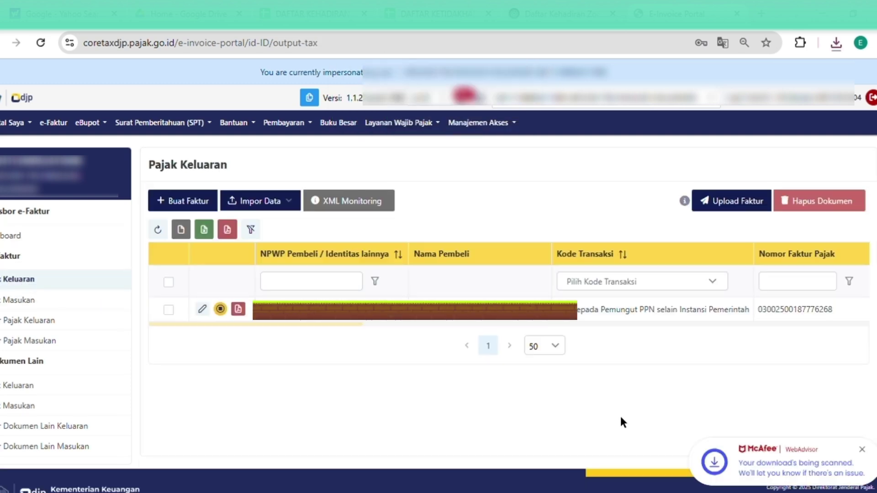